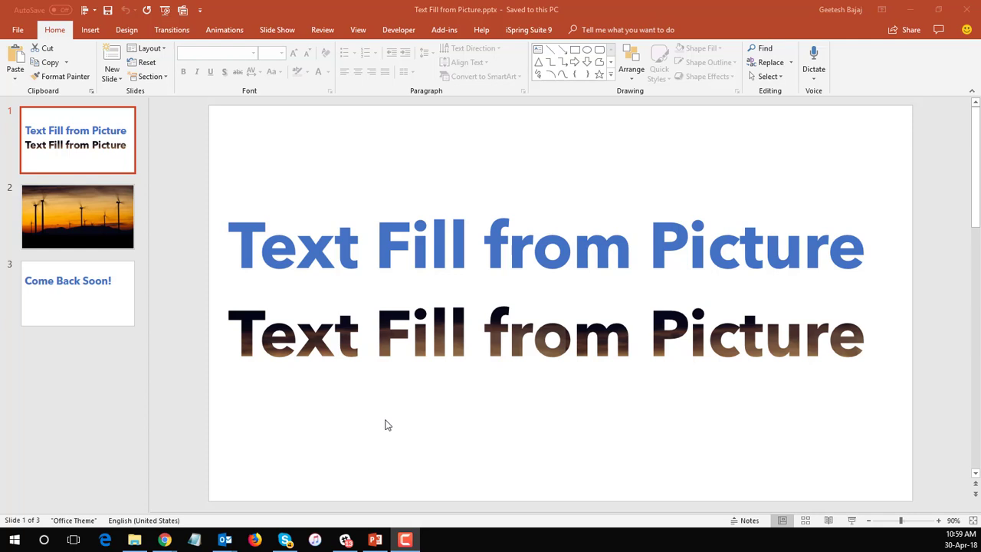
{"action": "left_click", "coordinate": [333, 273]}
{"action": "left_click", "coordinate": [338, 340]}
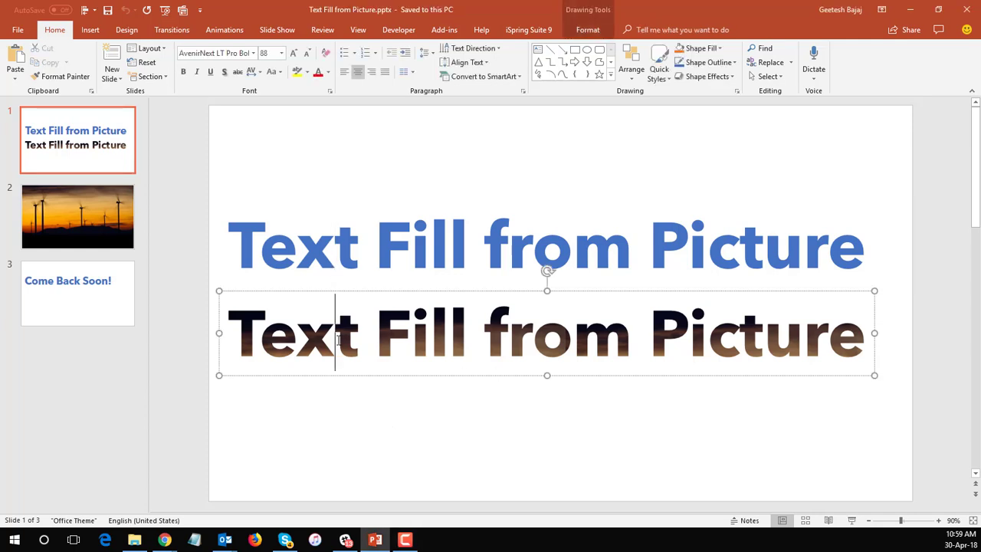
{"action": "left_click", "coordinate": [348, 266]}
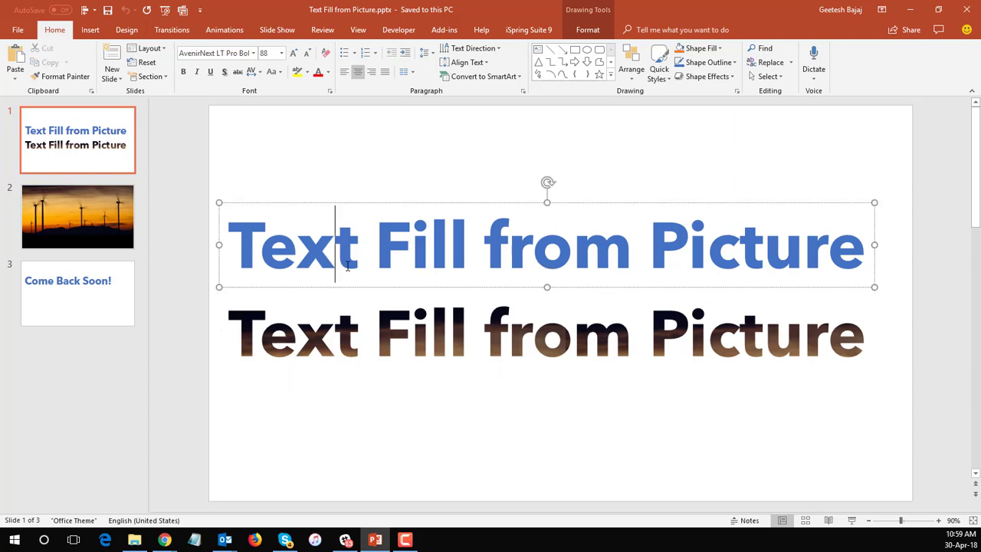
{"action": "left_click_drag", "start_coordinate": [229, 259], "coordinate": [851, 270]}
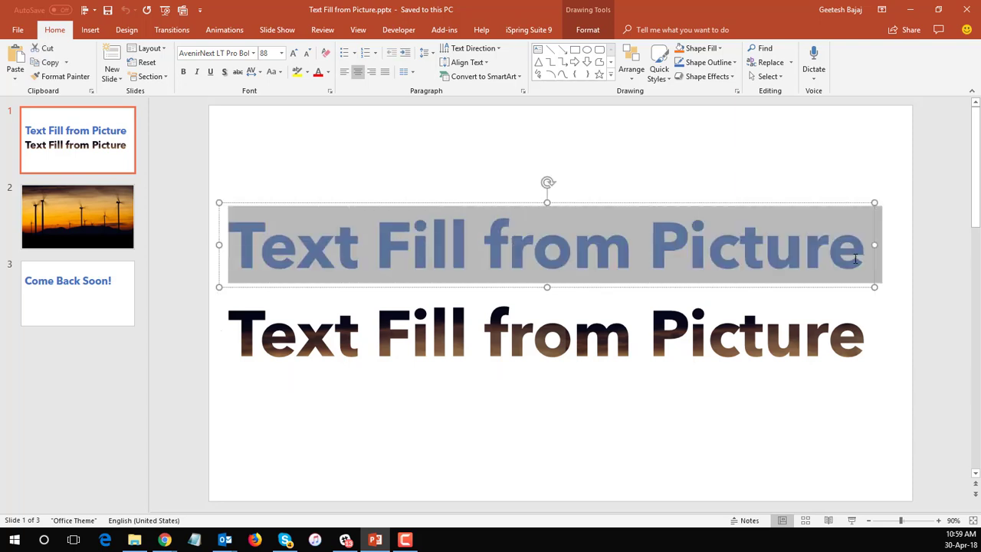
{"action": "left_click", "coordinate": [653, 412]}
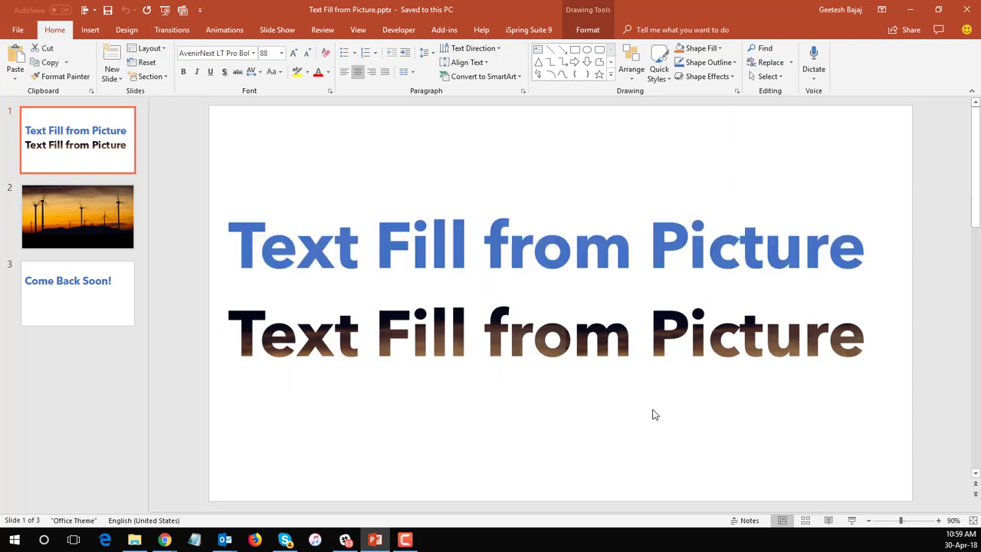
- Select all the text in the lower "Text Fill from Picture" line and show its Text Fill options
{"action": "left_click", "coordinate": [498, 362]}
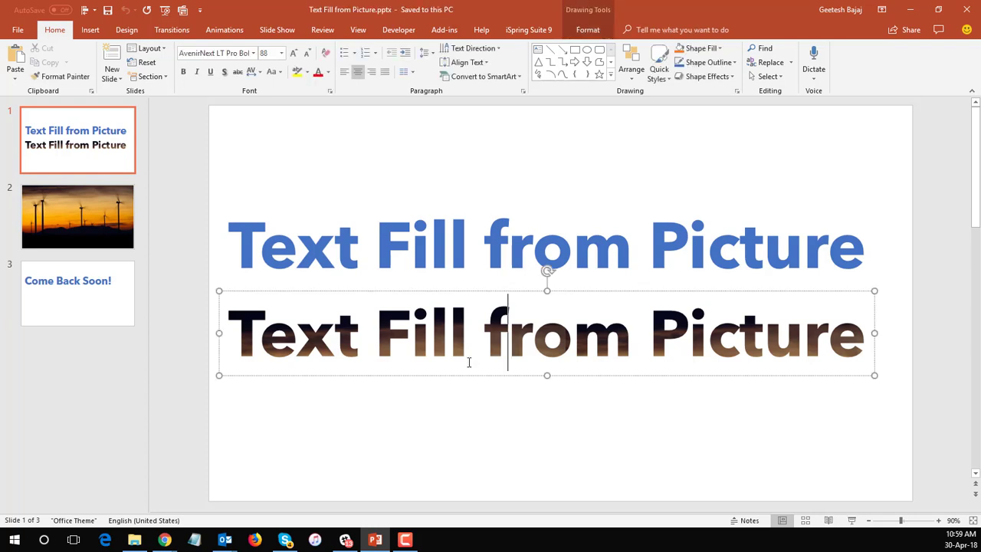
{"action": "left_click_drag", "start_coordinate": [233, 338], "coordinate": [783, 331]}
{"action": "right_click", "coordinate": [686, 338]}
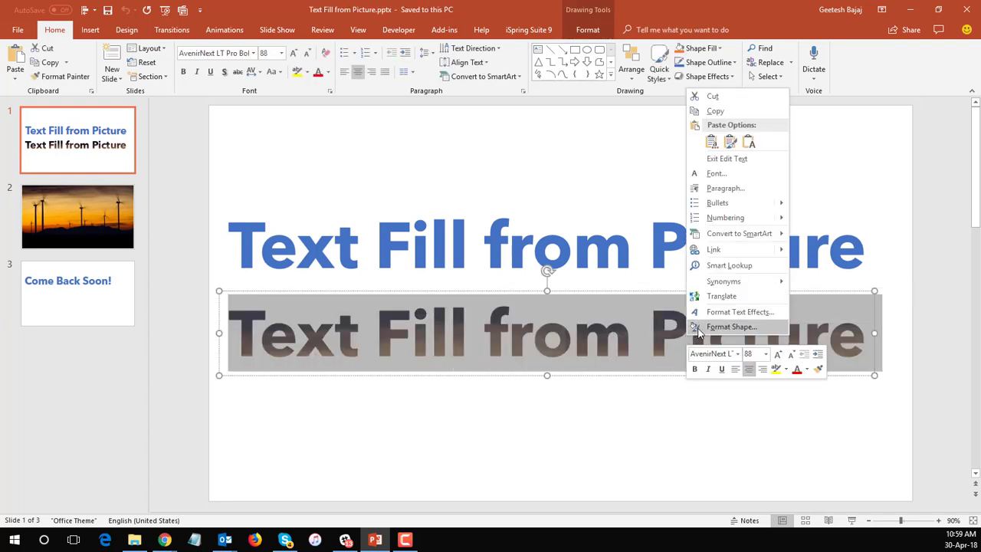
{"action": "left_click", "coordinate": [718, 314]}
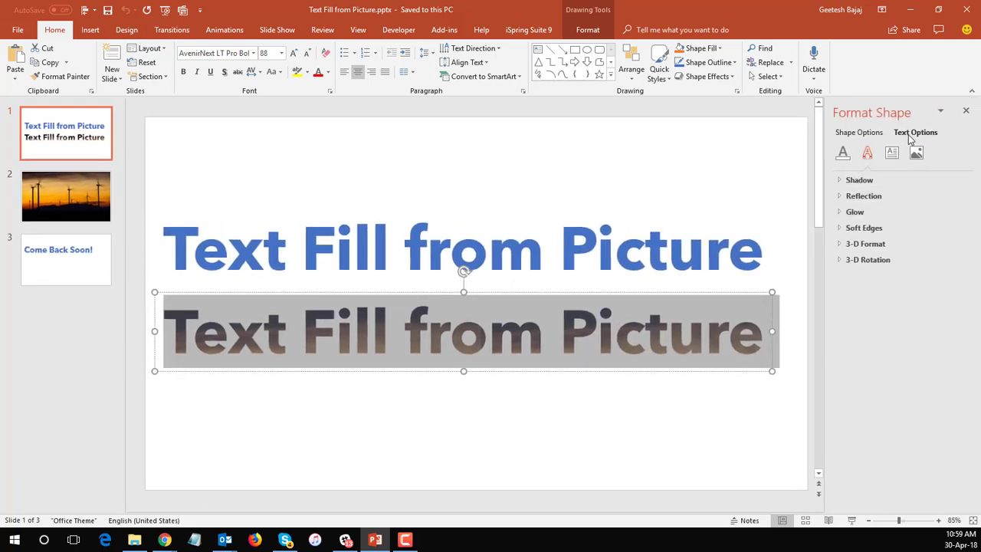
{"action": "left_click", "coordinate": [843, 155]}
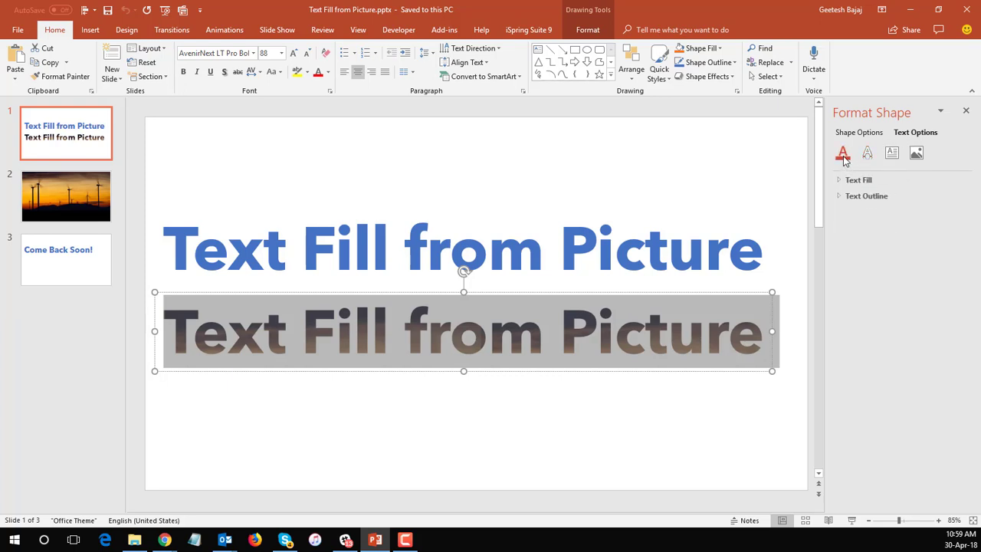
{"action": "left_click", "coordinate": [841, 181]}
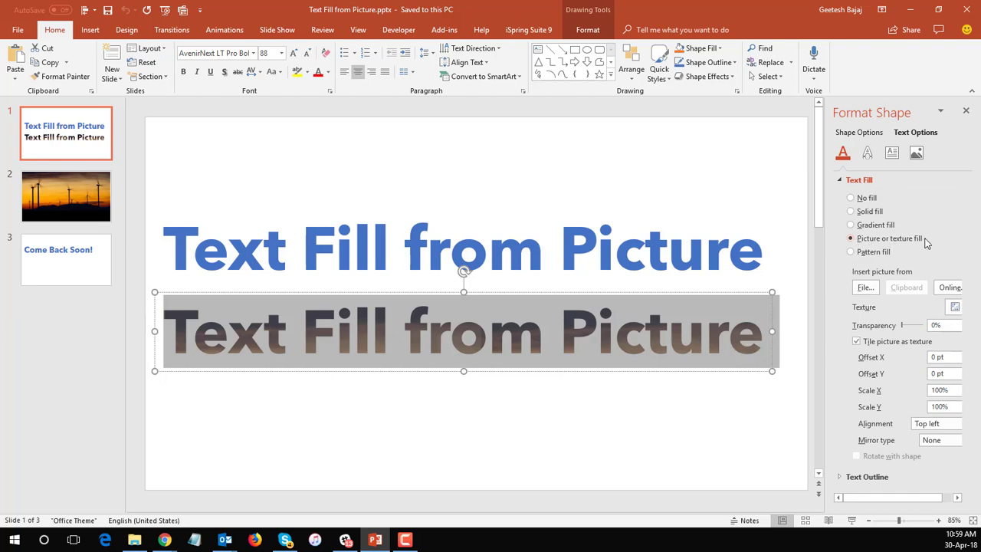
- Choose to insert the text fill picture from a file and go to the Pixabay folder
{"action": "left_click", "coordinate": [867, 288]}
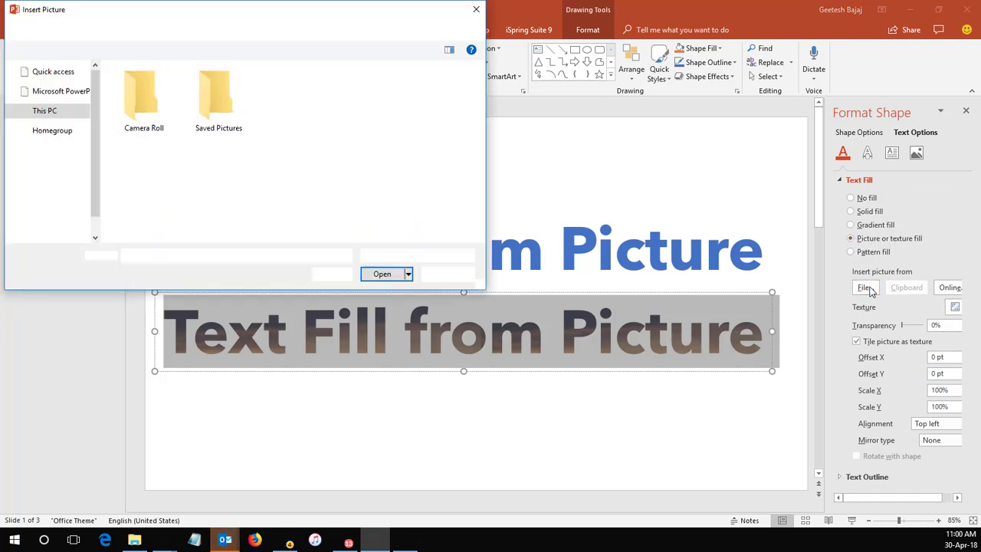
{"action": "left_click", "coordinate": [296, 32]}
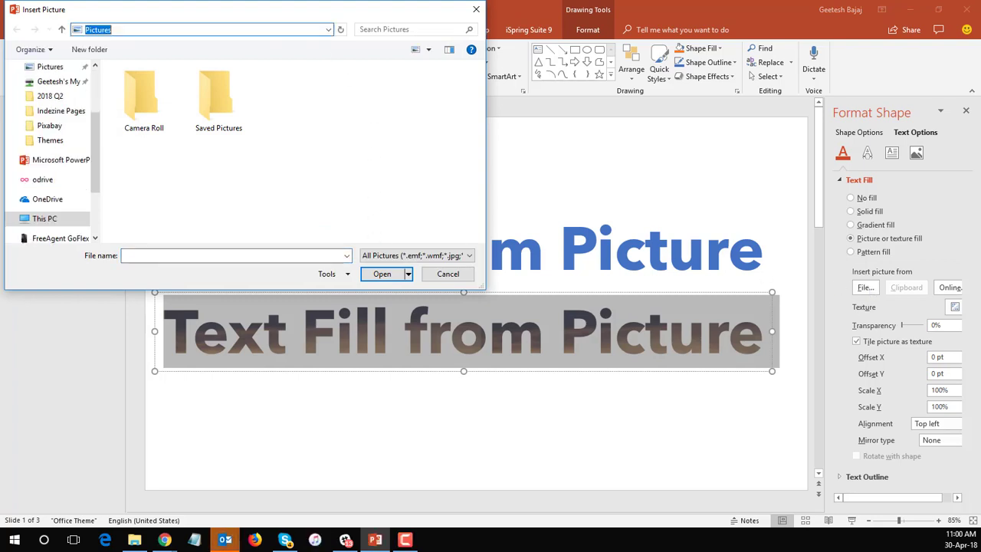
{"action": "key", "text": "super+e"}
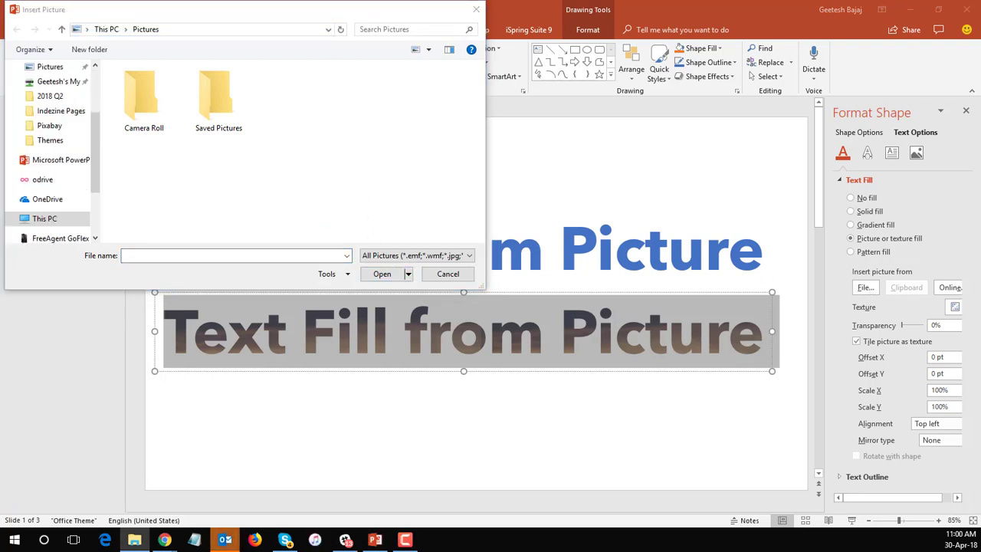
{"action": "left_click", "coordinate": [165, 255]}
{"action": "key", "text": "ctrl+v"}
{"action": "key", "text": "Return"}
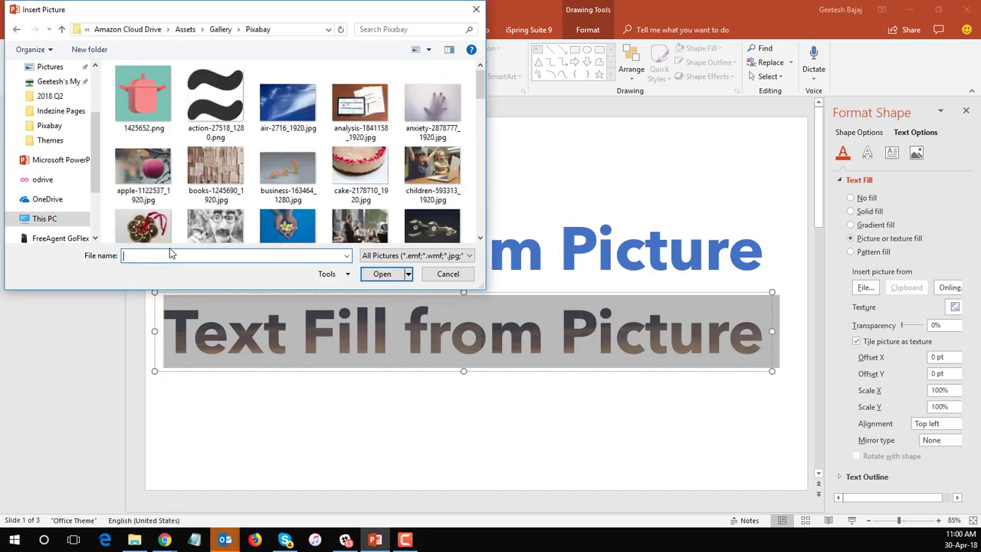
- Fill the lower line's text with the picture highway-2706138_1920.jpg and deselect the text
{"action": "scroll", "coordinate": [265, 166], "scroll_direction": "down", "scroll_amount": 3}
{"action": "scroll", "coordinate": [265, 166], "scroll_direction": "up", "scroll_amount": 1}
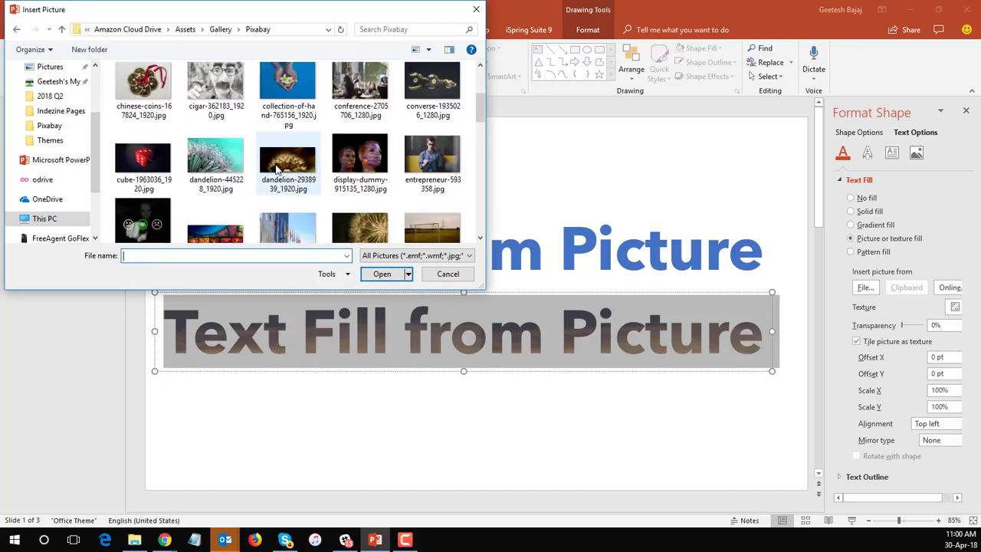
{"action": "scroll", "coordinate": [319, 172], "scroll_direction": "down", "scroll_amount": 1}
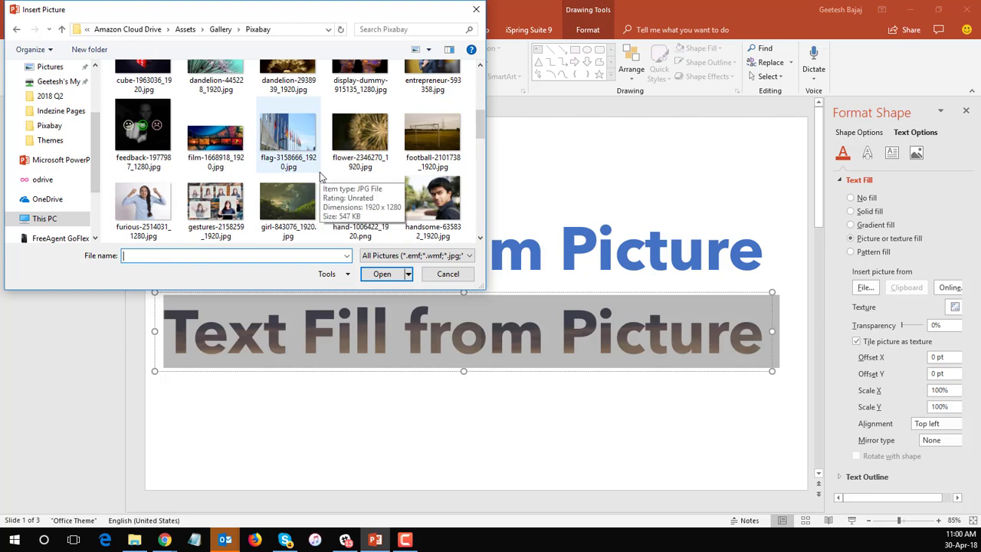
{"action": "scroll", "coordinate": [319, 173], "scroll_direction": "down", "scroll_amount": 2}
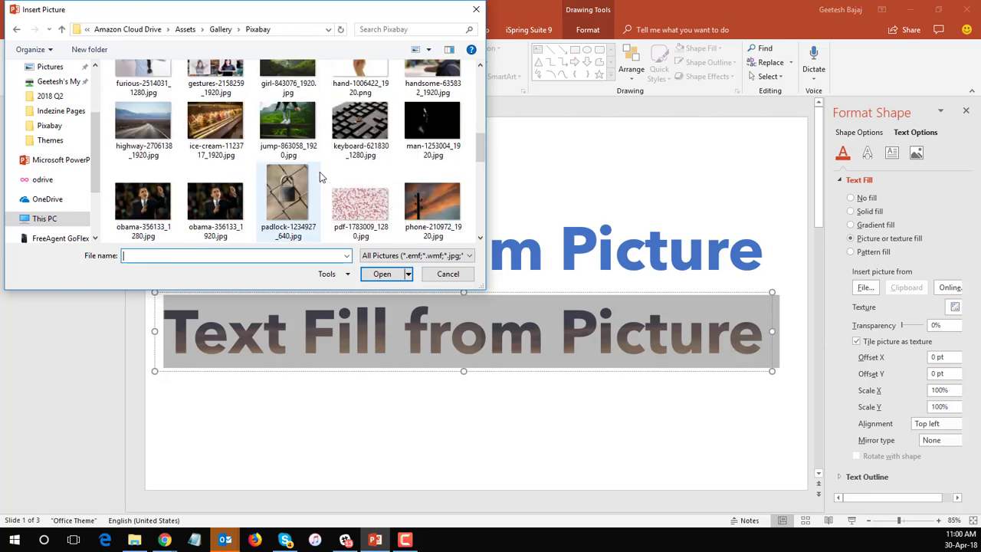
{"action": "left_click", "coordinate": [143, 130]}
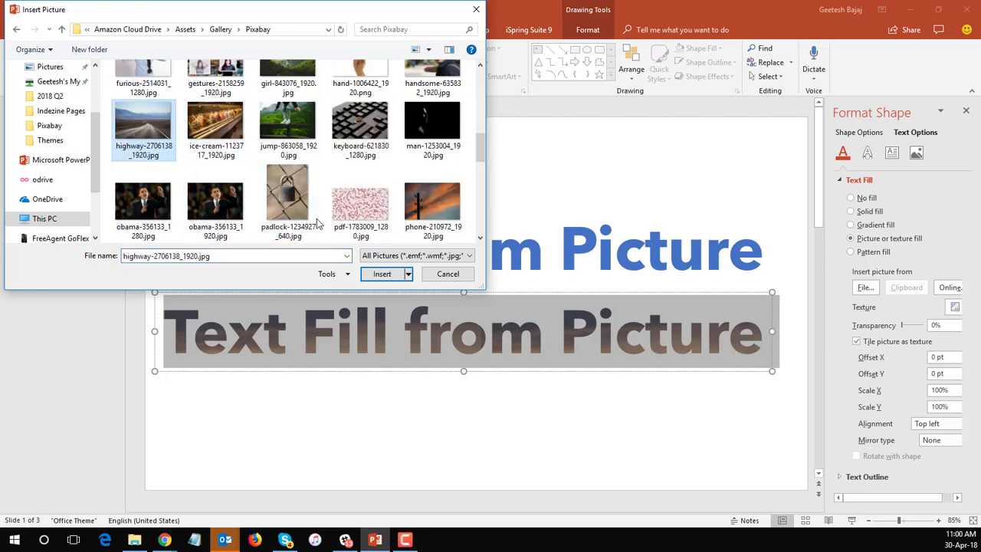
{"action": "left_click", "coordinate": [382, 274]}
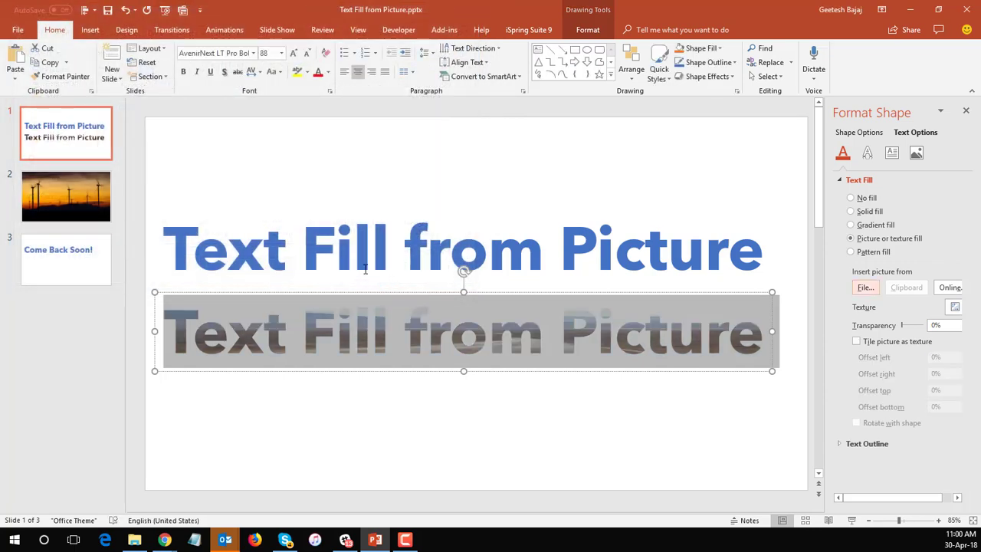
{"action": "left_click", "coordinate": [414, 399]}
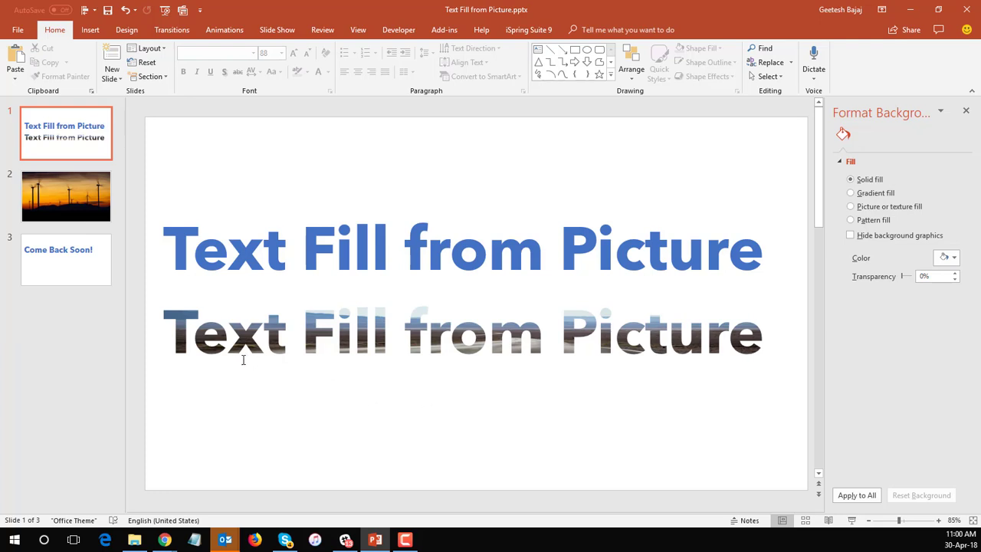
- Turn on Tile picture as texture for the lower line's text fill and deselect the text
{"action": "left_click_drag", "start_coordinate": [171, 336], "coordinate": [709, 335]}
{"action": "right_click", "coordinate": [688, 340]}
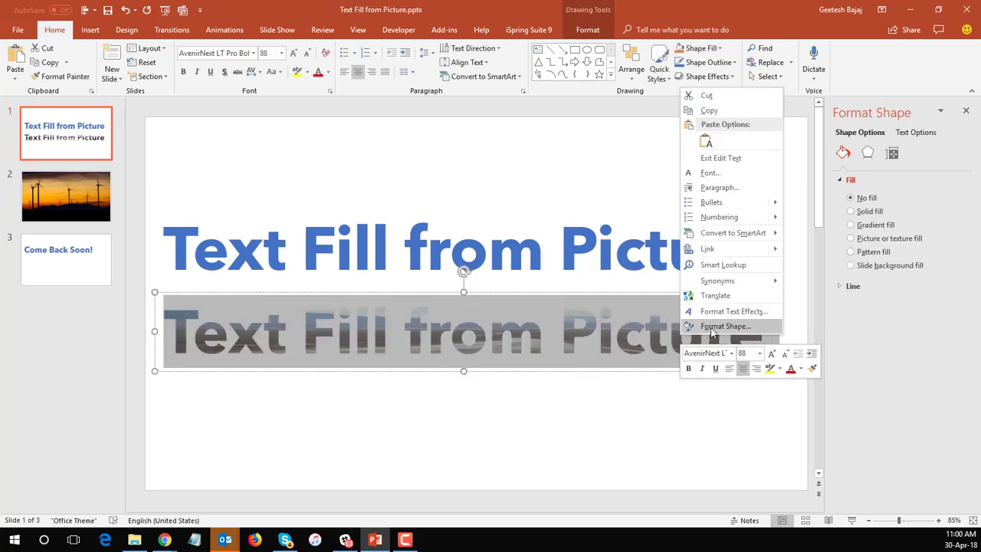
{"action": "left_click", "coordinate": [718, 321]}
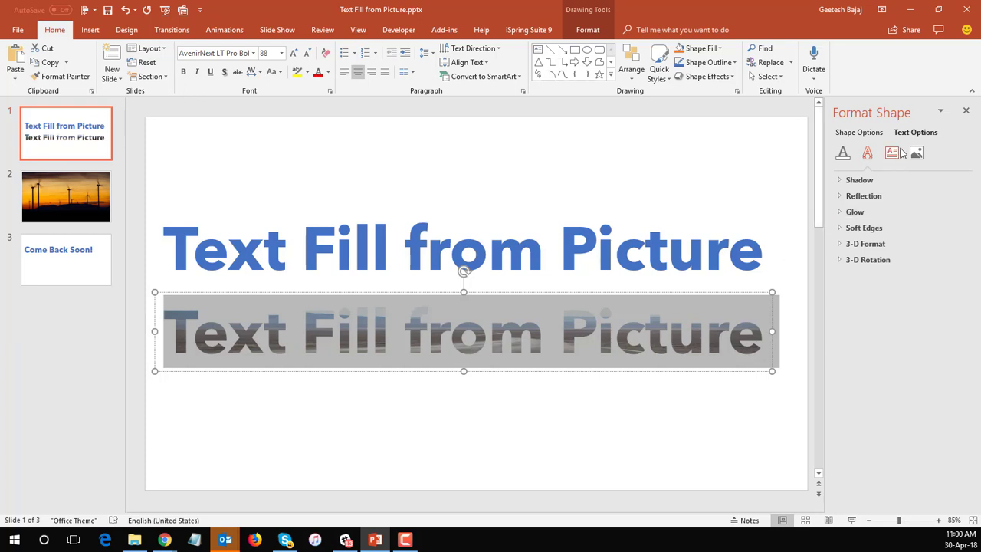
{"action": "left_click", "coordinate": [843, 153]}
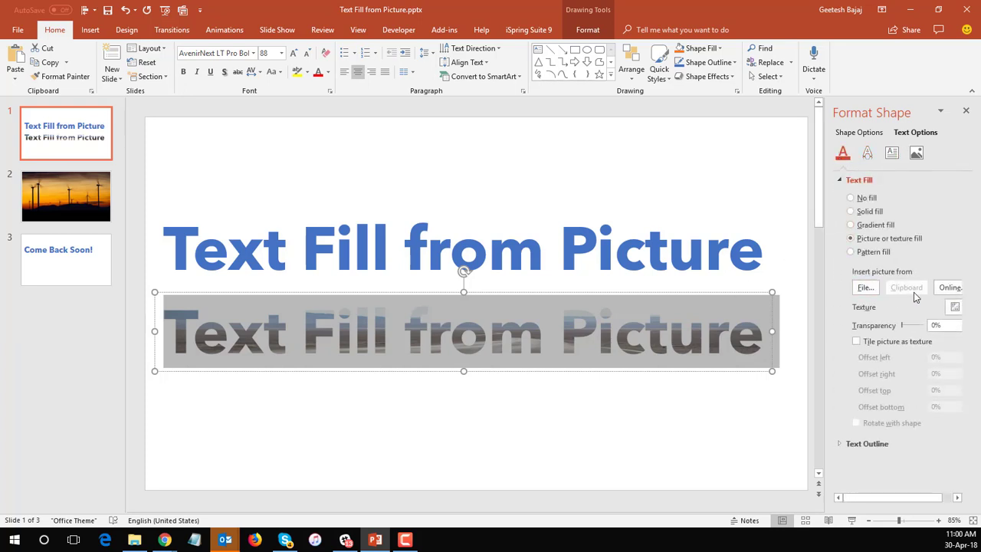
{"action": "left_click", "coordinate": [857, 343]}
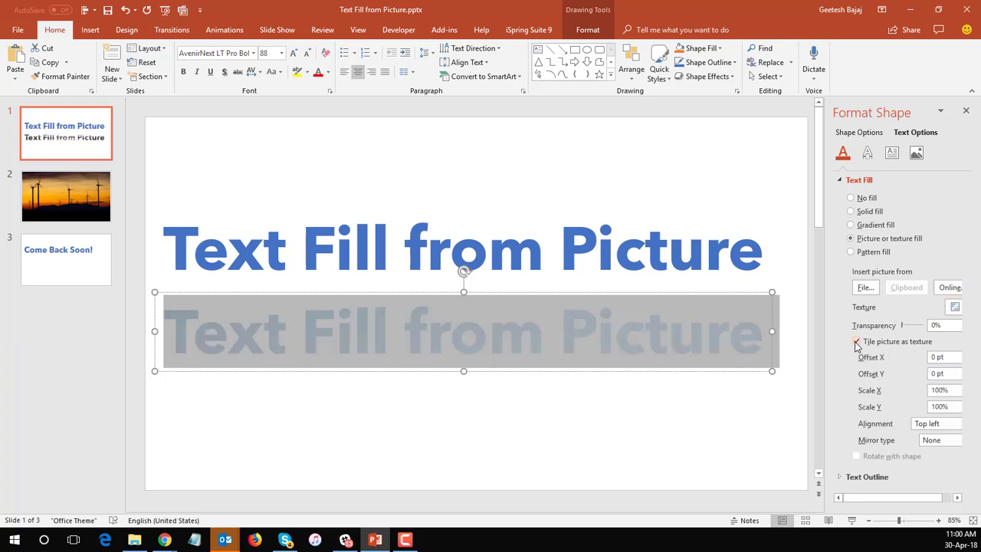
{"action": "left_click", "coordinate": [701, 404]}
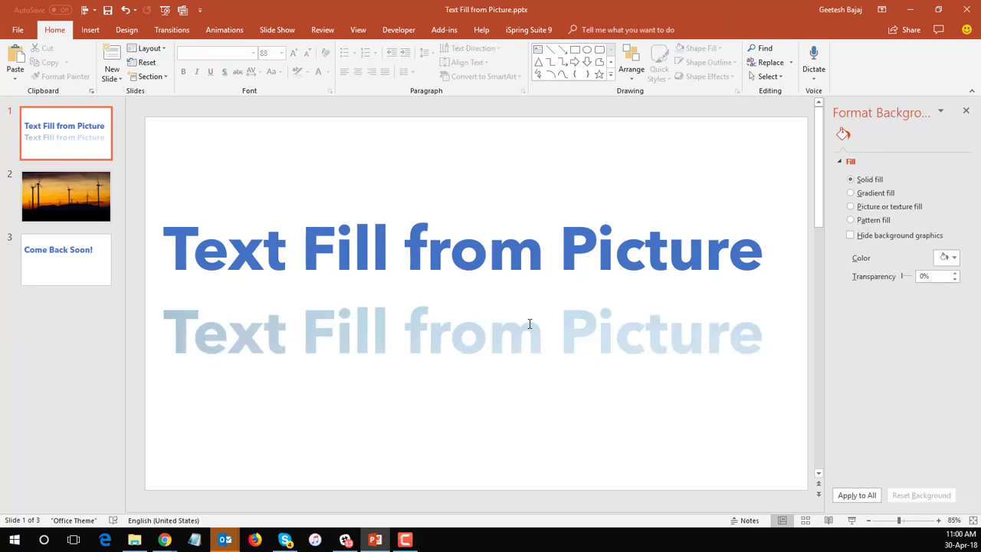
- Reselect the lower line's text and turn off Tile picture as texture in its text fill
{"action": "left_click", "coordinate": [752, 334]}
{"action": "left_click_drag", "start_coordinate": [751, 334], "coordinate": [210, 343]}
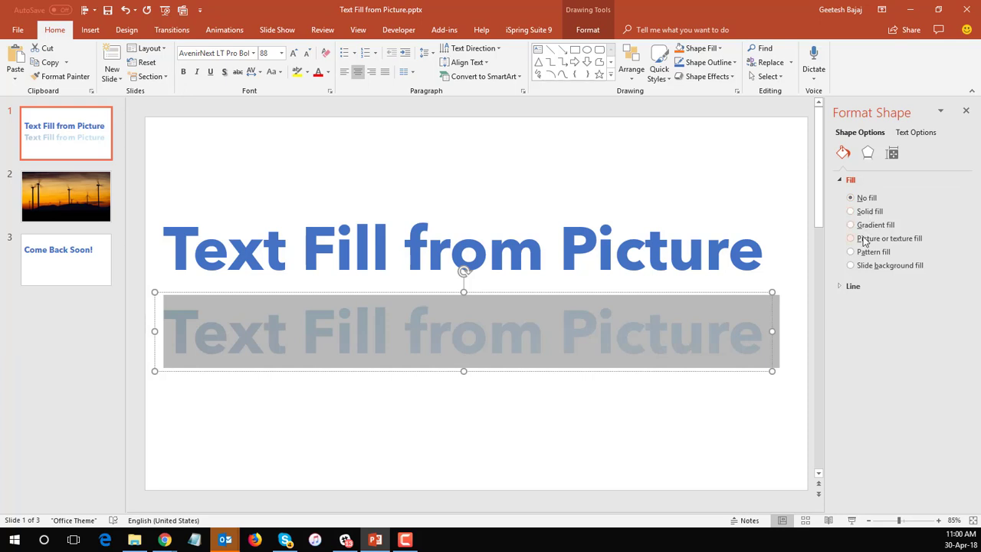
{"action": "left_click", "coordinate": [622, 333]}
{"action": "left_click_drag", "start_coordinate": [181, 332], "coordinate": [208, 338]}
{"action": "left_click", "coordinate": [602, 343]}
{"action": "right_click", "coordinate": [212, 340]}
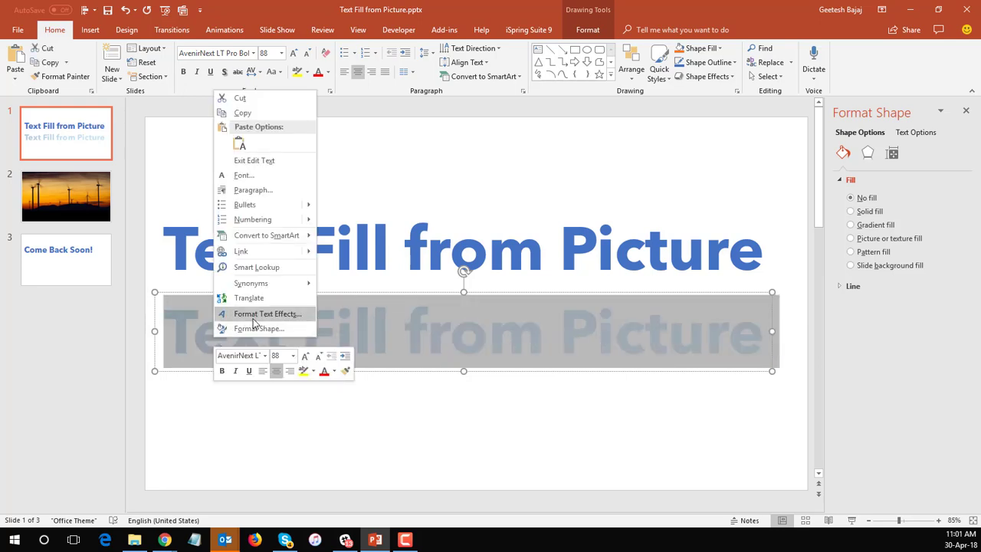
{"action": "left_click", "coordinate": [253, 316]}
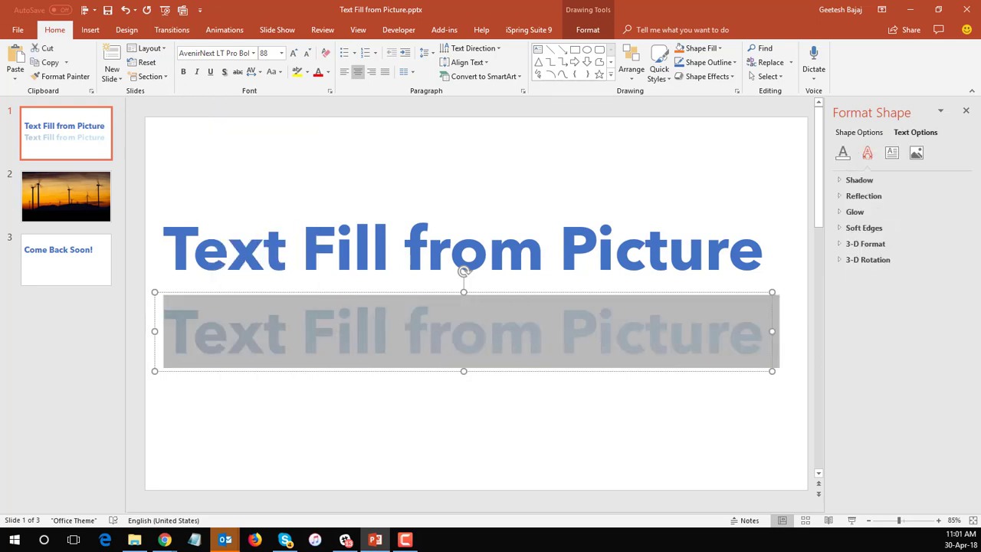
{"action": "left_click", "coordinate": [843, 153]}
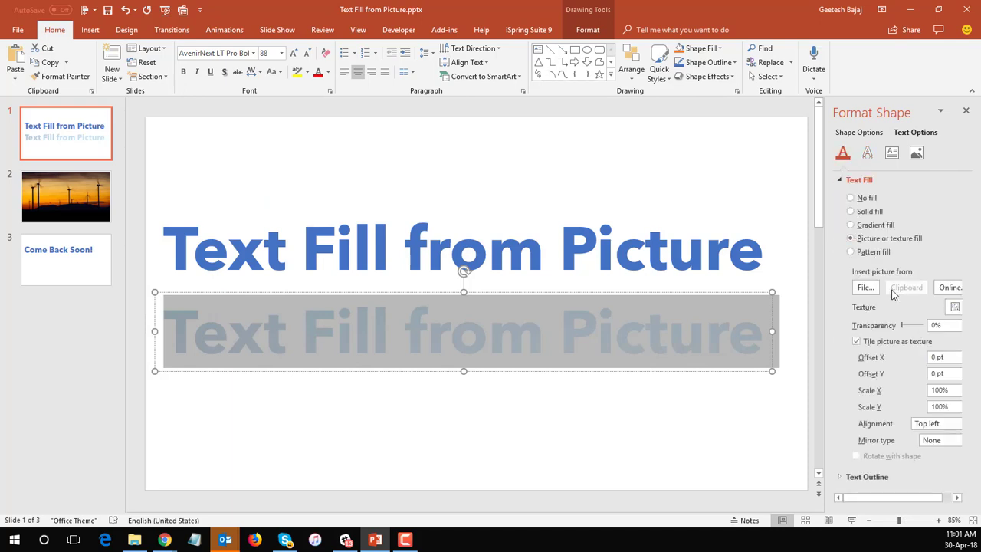
{"action": "left_click", "coordinate": [856, 342]}
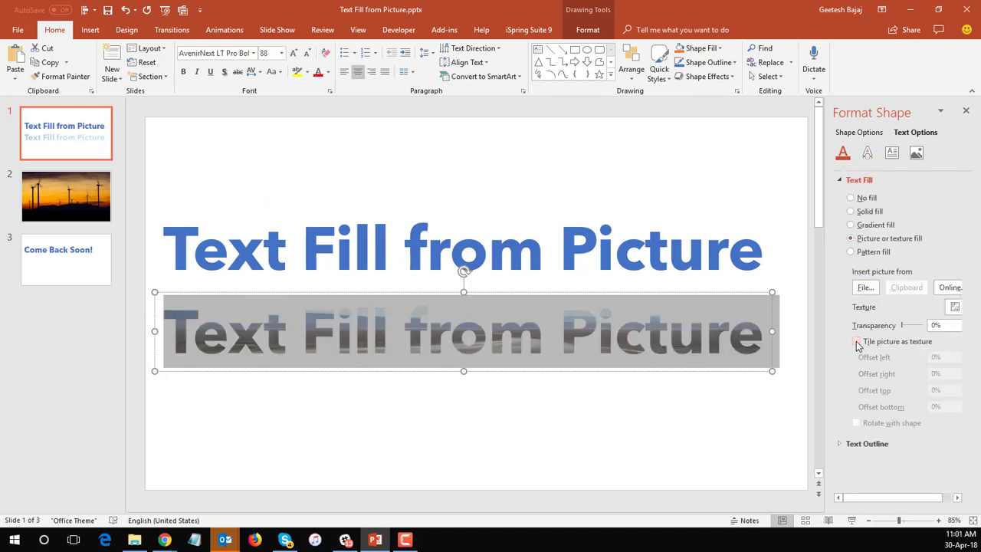
- Replace the lower line's text fill with the picture ice-cream-1123717_1920.jpg and deselect the text
{"action": "left_click", "coordinate": [865, 288]}
{"action": "scroll", "coordinate": [318, 192], "scroll_direction": "down", "scroll_amount": 3}
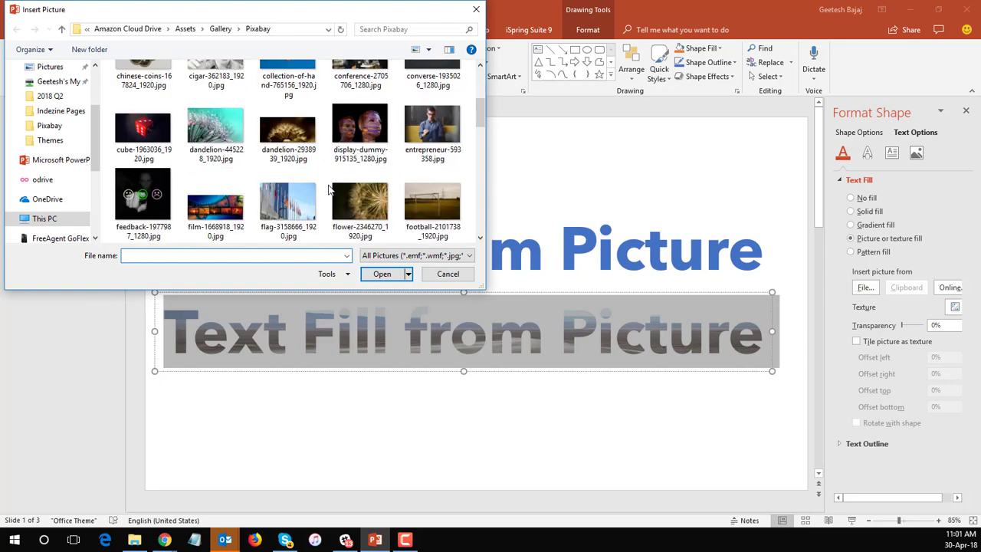
{"action": "scroll", "coordinate": [319, 193], "scroll_direction": "down", "scroll_amount": 2}
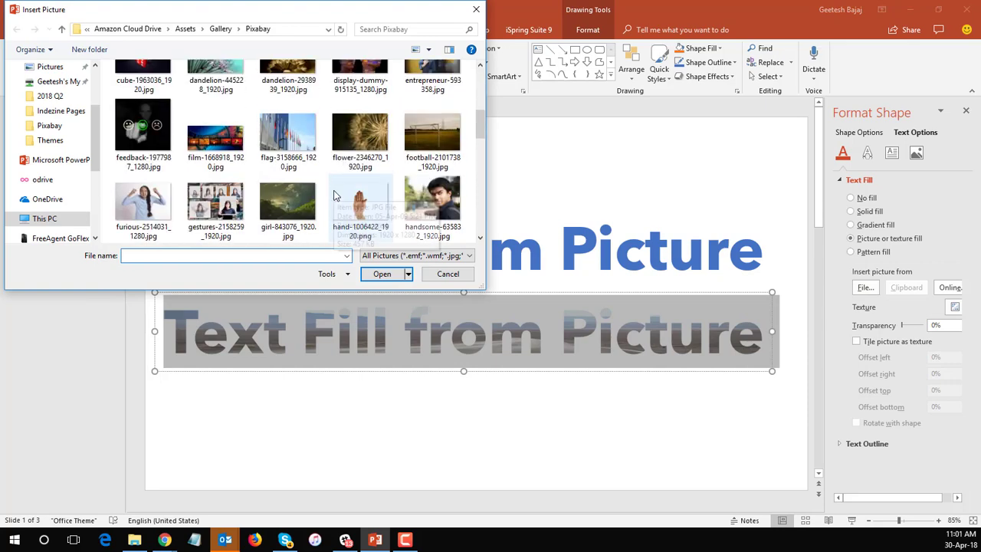
{"action": "scroll", "coordinate": [334, 196], "scroll_direction": "down", "scroll_amount": 3}
{"action": "left_click", "coordinate": [216, 127]}
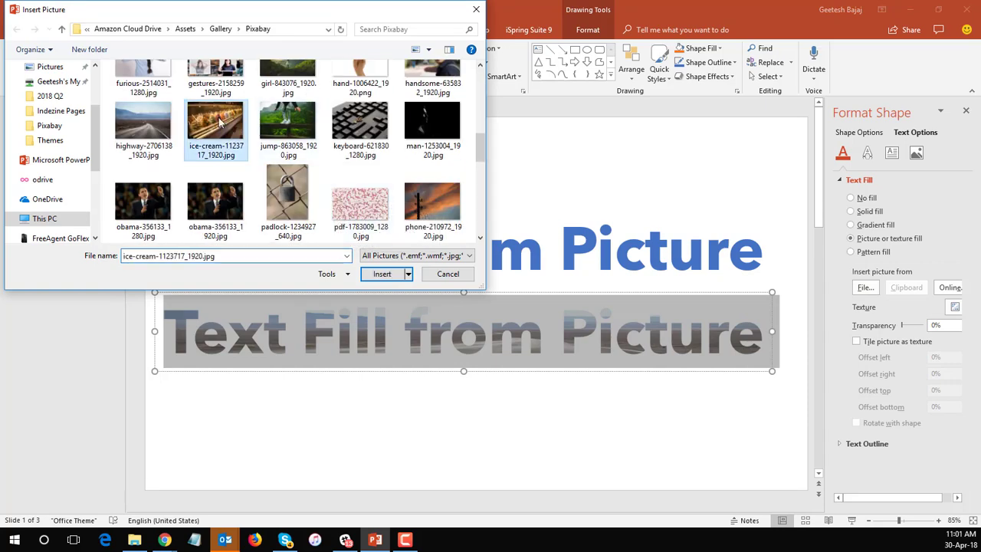
{"action": "left_click", "coordinate": [381, 275]}
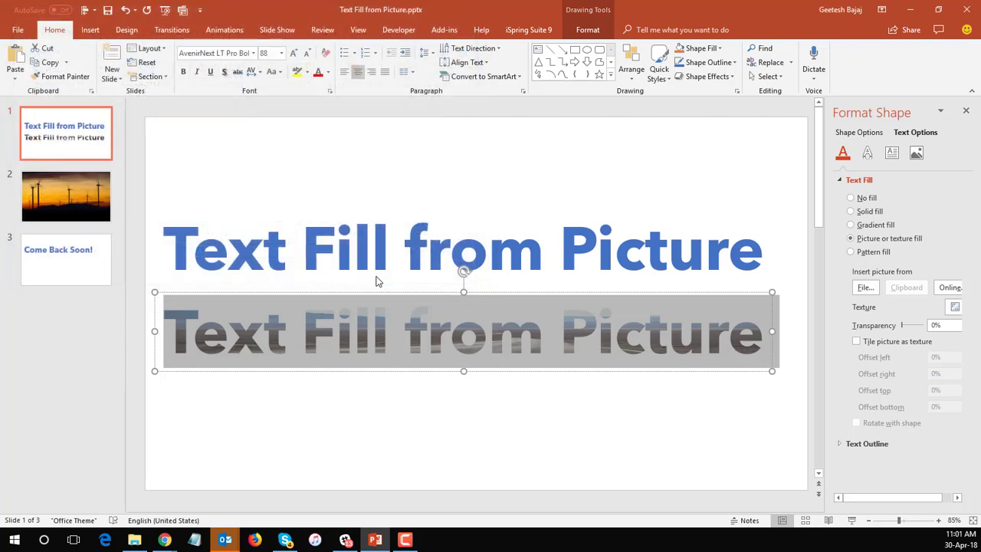
{"action": "left_click", "coordinate": [647, 393]}
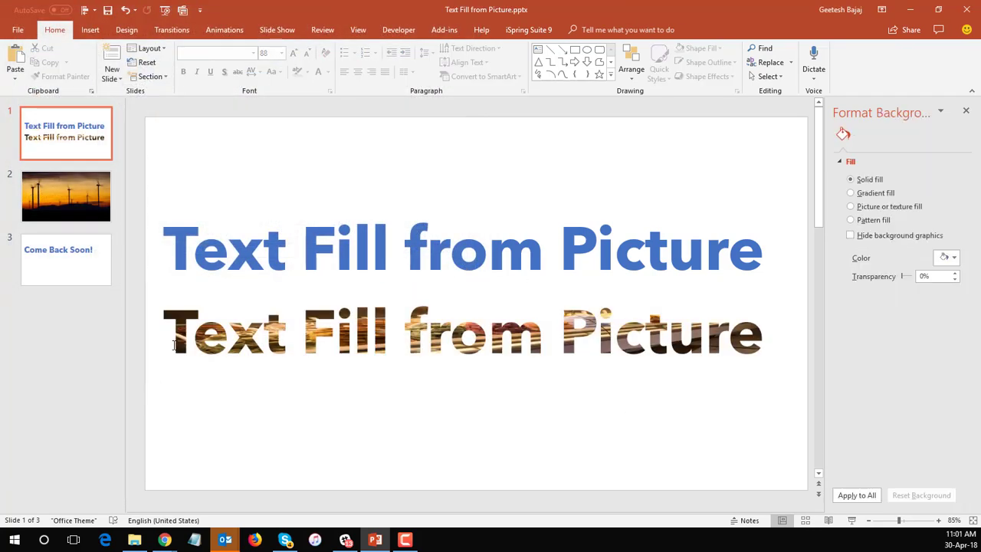
- Turn on Tile picture as texture for the lower line's ice-cream picture fill and deselect the text
{"action": "left_click_drag", "start_coordinate": [175, 342], "coordinate": [775, 339]}
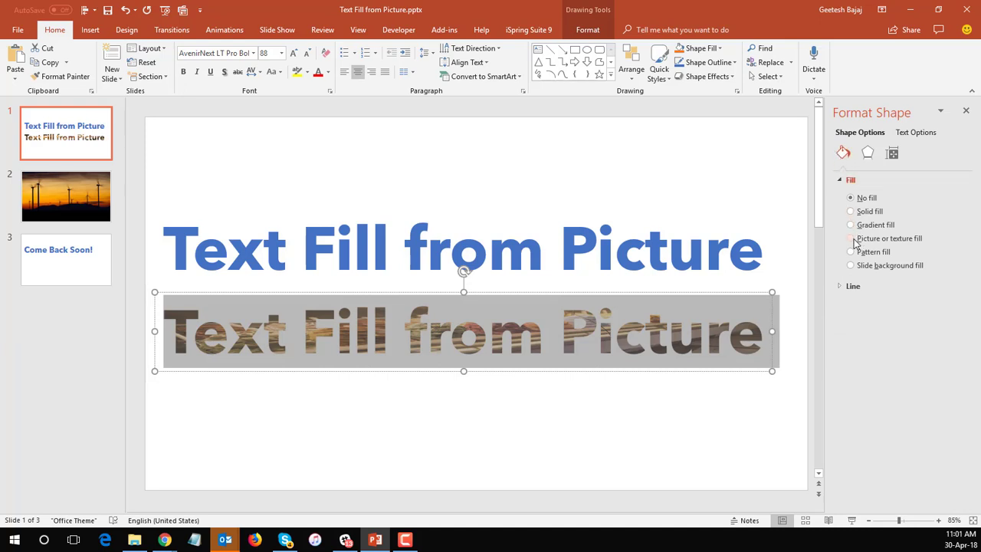
{"action": "left_click", "coordinate": [916, 131]}
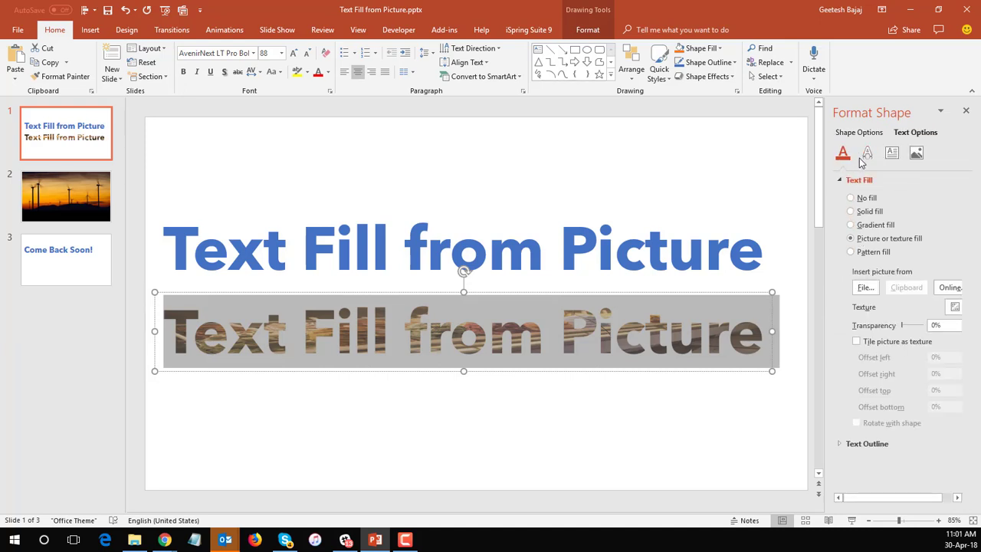
{"action": "left_click", "coordinate": [856, 342]}
{"action": "left_click", "coordinate": [666, 396]}
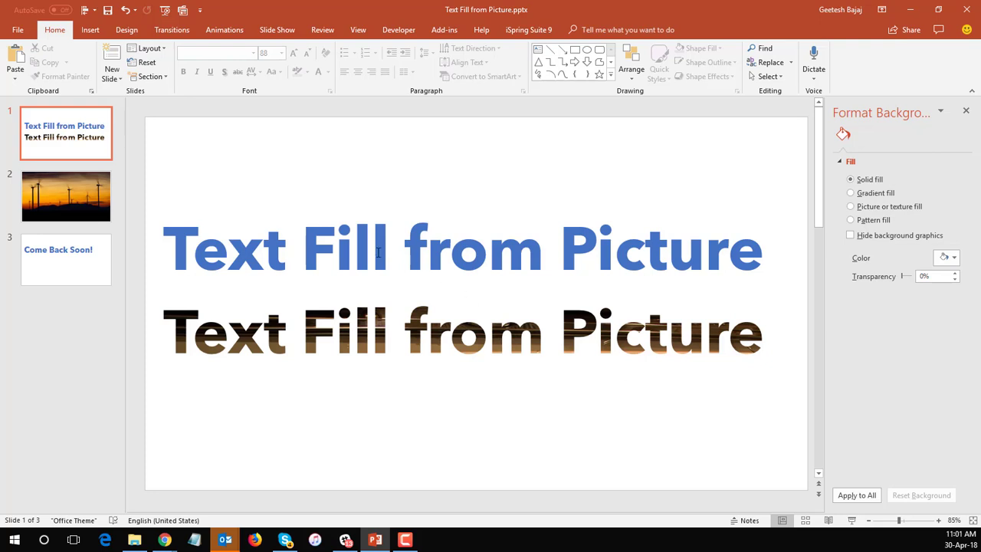
- Copy the "Come Back Soon!" text box from slide 3 onto slide 2 and move it over the black area along the picture's lower edge
{"action": "left_click", "coordinate": [71, 213]}
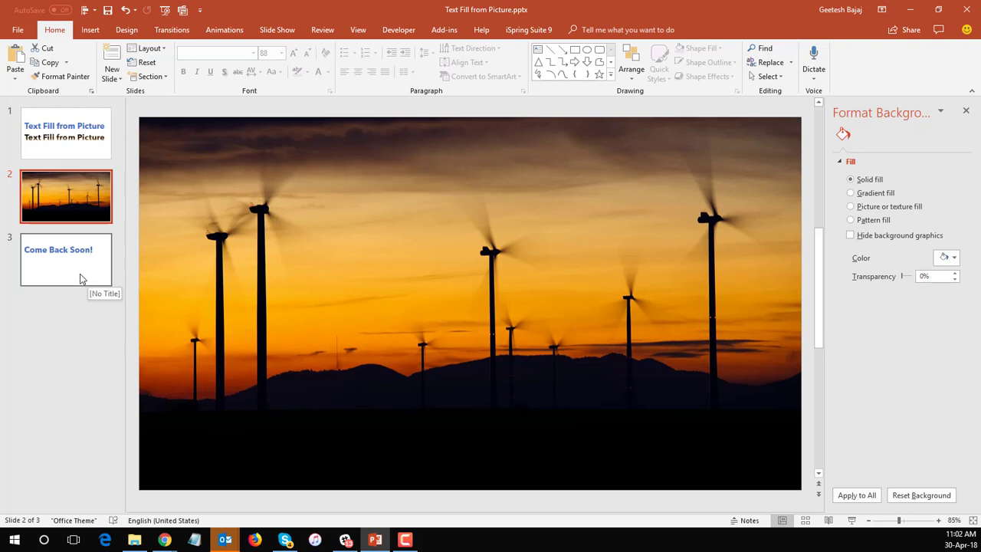
{"action": "left_click", "coordinate": [80, 279]}
{"action": "left_click", "coordinate": [309, 261]}
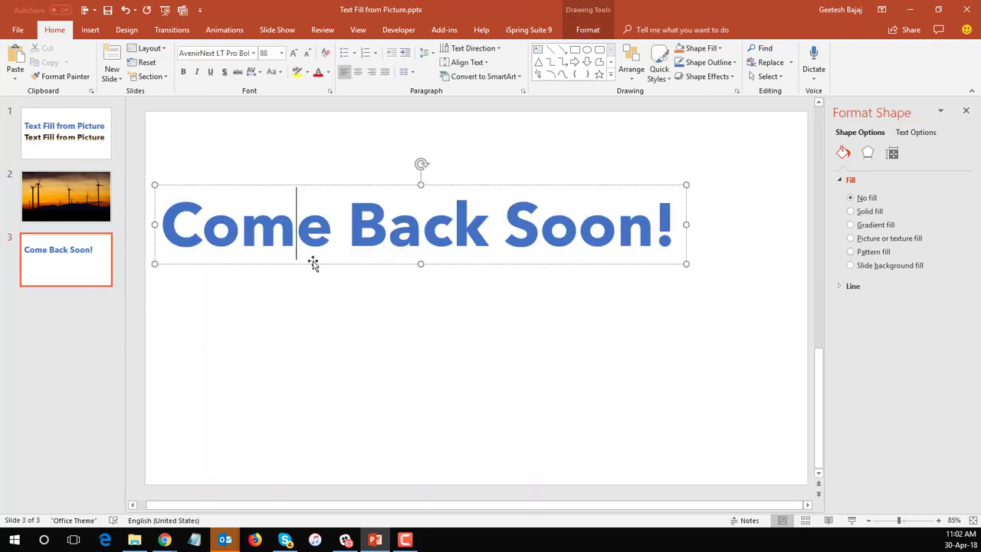
{"action": "left_click", "coordinate": [312, 264]}
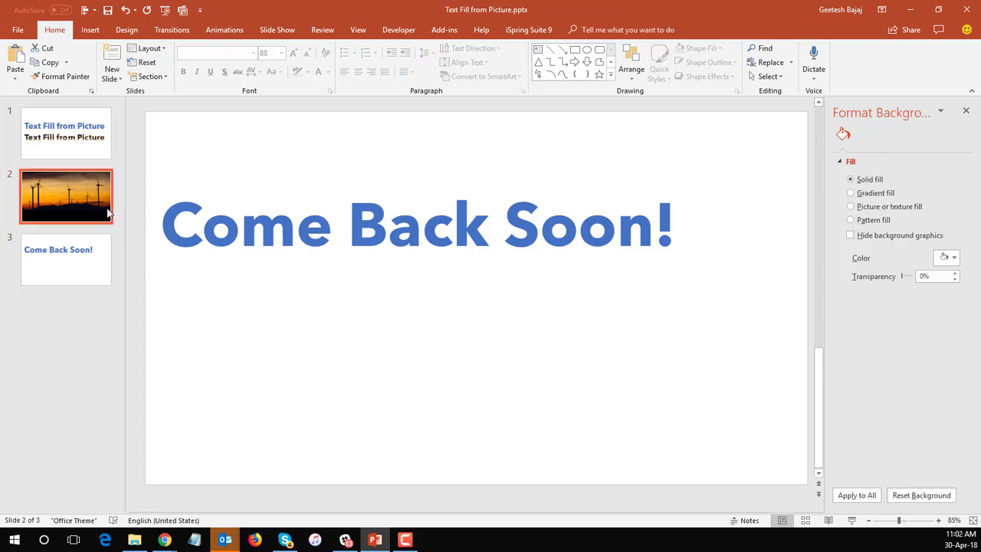
{"action": "left_click", "coordinate": [108, 213]}
{"action": "key", "text": "ctrl+v"}
{"action": "left_click_drag", "start_coordinate": [455, 265], "coordinate": [460, 473]}
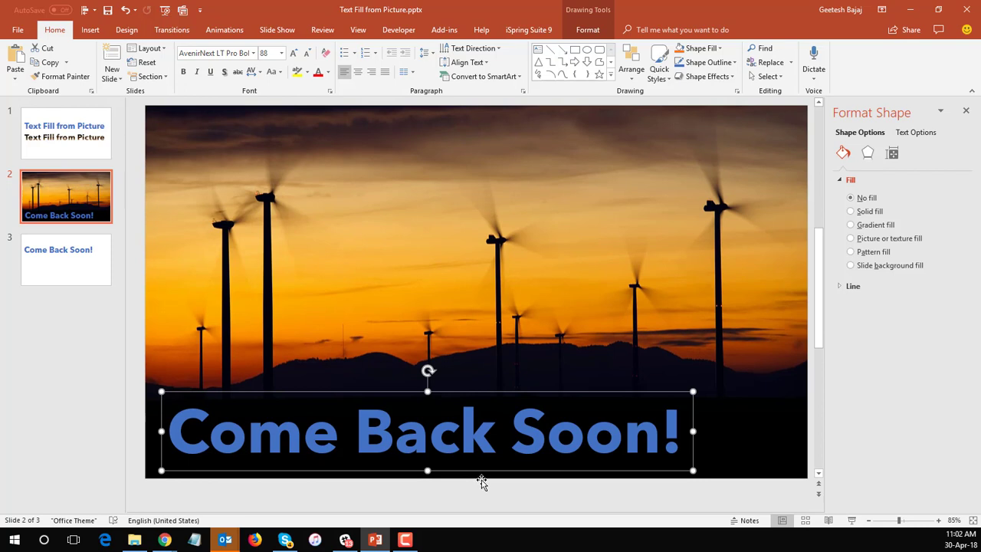
- Duplicate slide 2 with the wind turbine picture and the "Come Back Soon!" text
{"action": "left_click", "coordinate": [401, 299]}
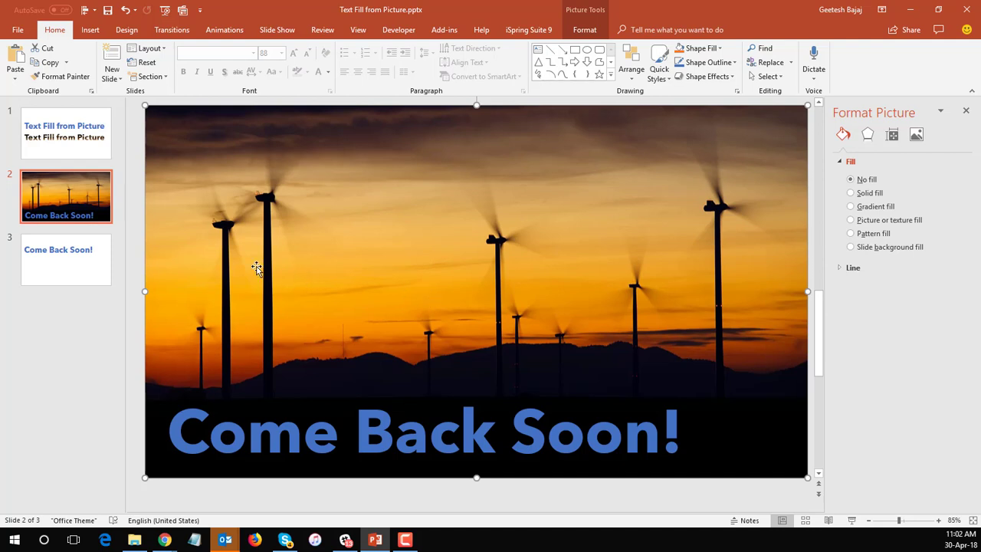
{"action": "left_click", "coordinate": [86, 214]}
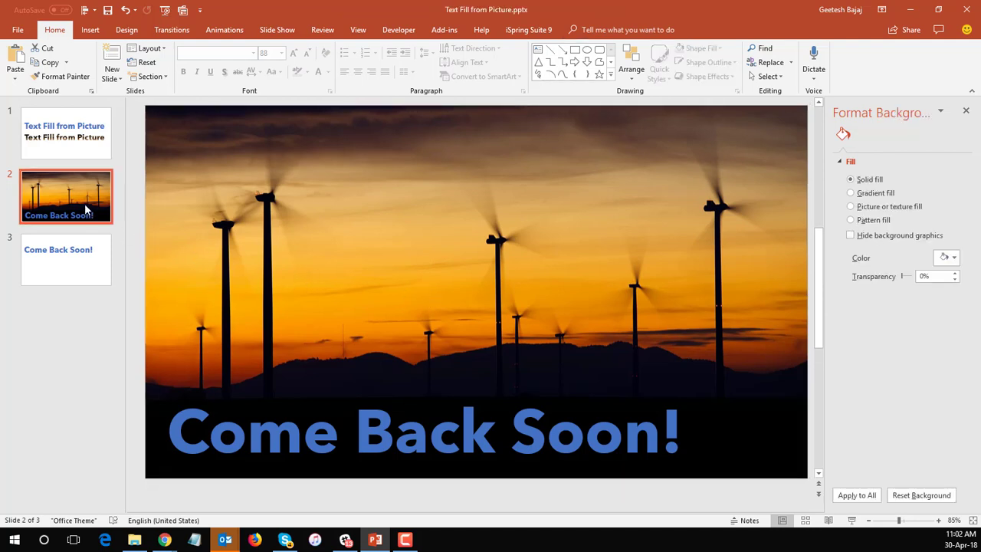
{"action": "right_click", "coordinate": [86, 209]}
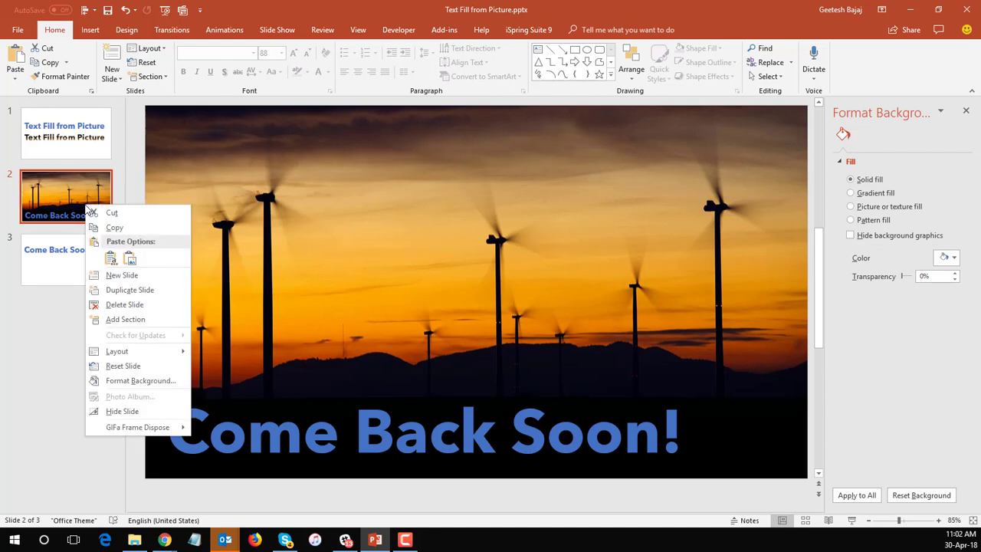
{"action": "left_click", "coordinate": [134, 291]}
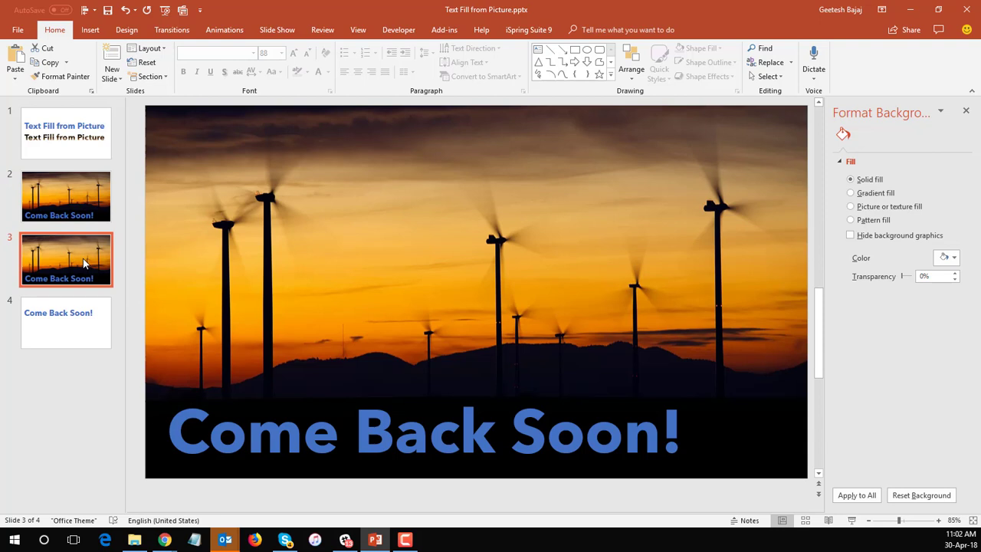
- Crop the wind turbine picture on the duplicated slide from its lower edge up to a sky strip about 1.58" high
{"action": "left_click", "coordinate": [240, 354]}
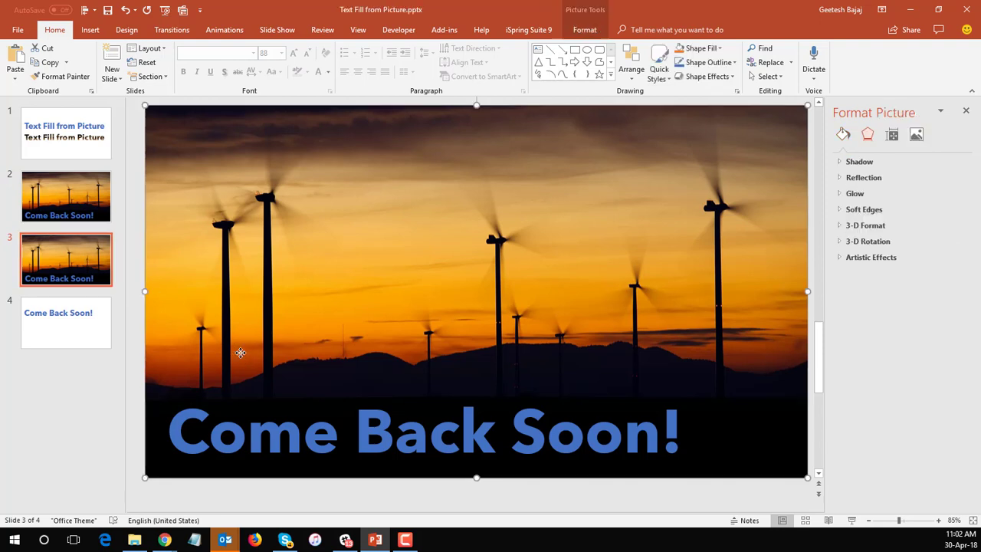
{"action": "left_click", "coordinate": [584, 31]}
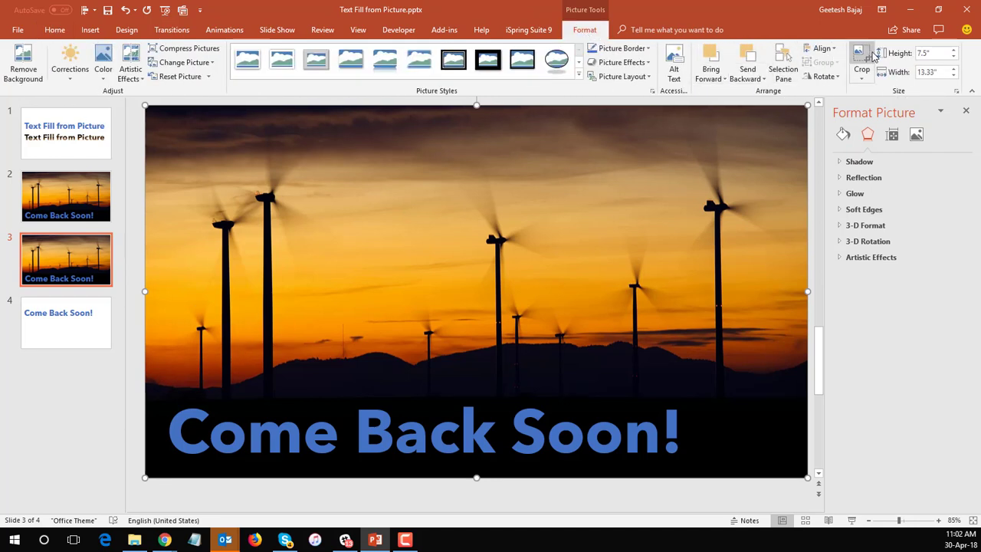
{"action": "left_click", "coordinate": [861, 60]}
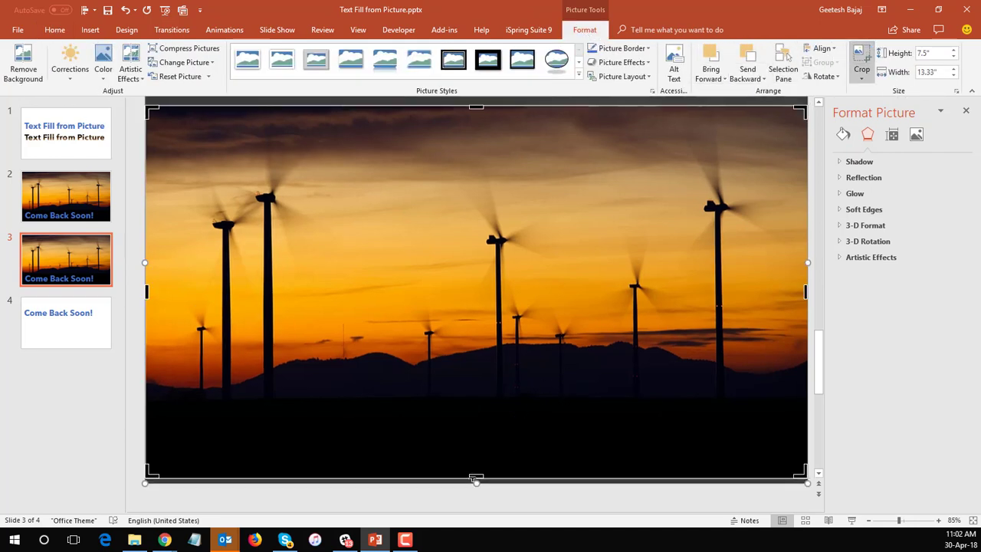
{"action": "left_click_drag", "start_coordinate": [476, 480], "coordinate": [476, 186]}
{"action": "left_click", "coordinate": [566, 506]}
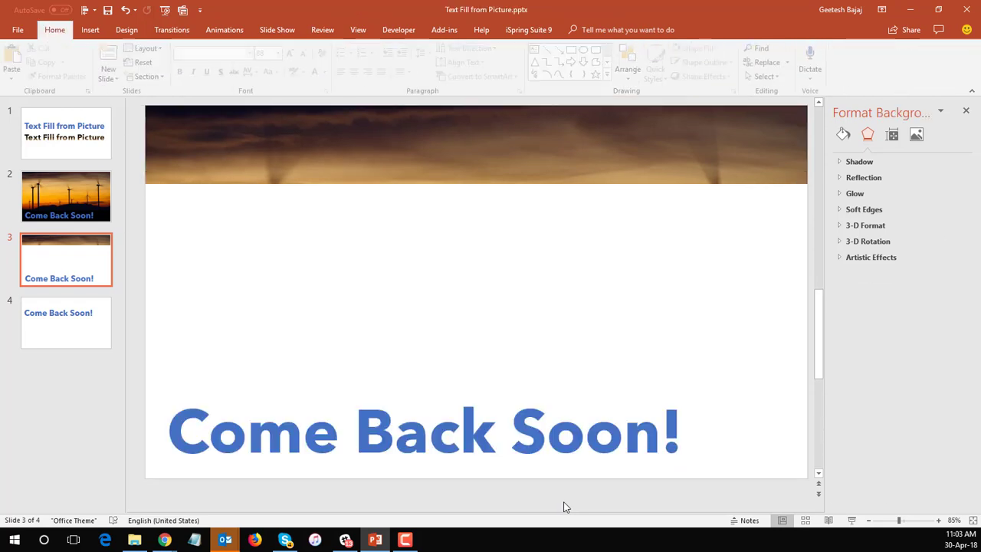
- Copy the cropped sky strip on slide 3 to the clipboard
{"action": "left_click", "coordinate": [541, 167]}
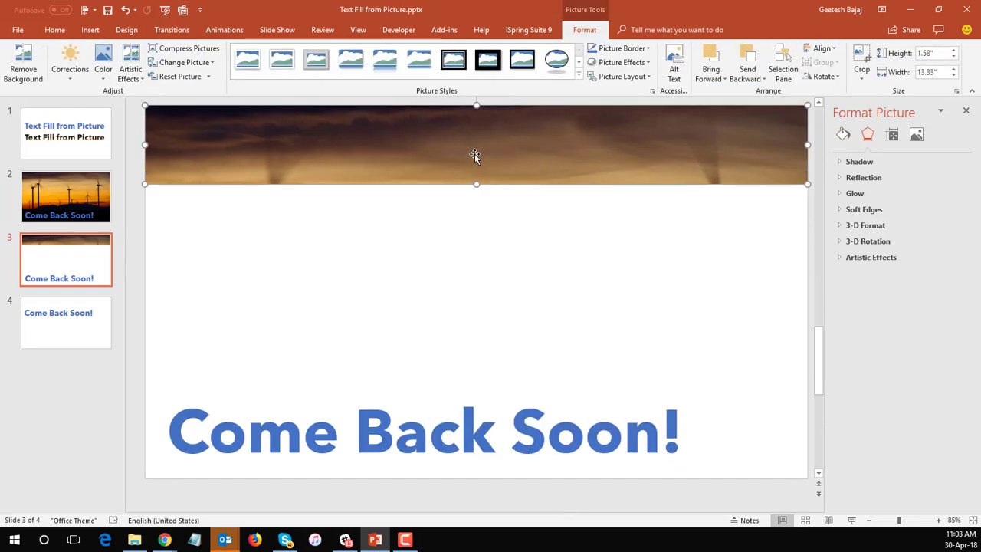
{"action": "right_click", "coordinate": [474, 154]}
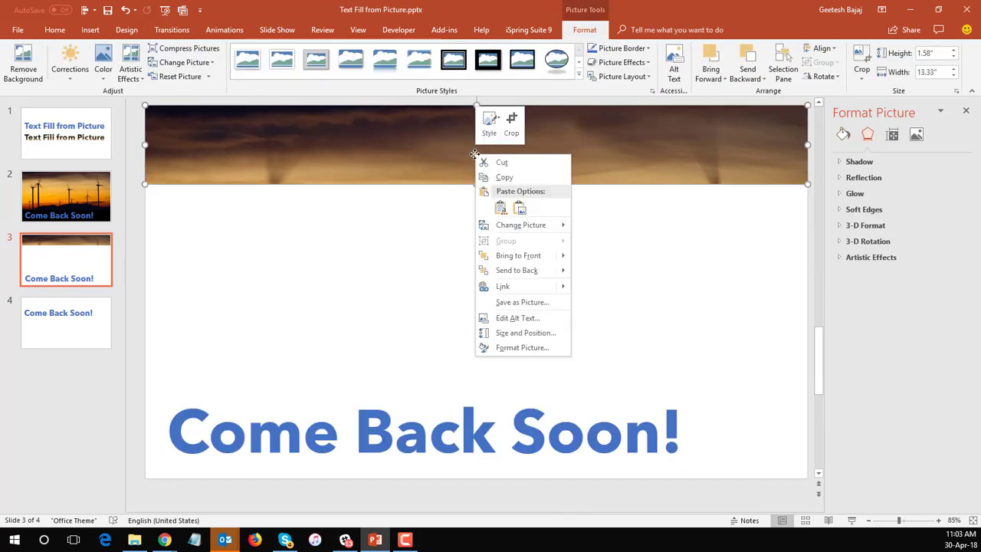
{"action": "left_click", "coordinate": [502, 178]}
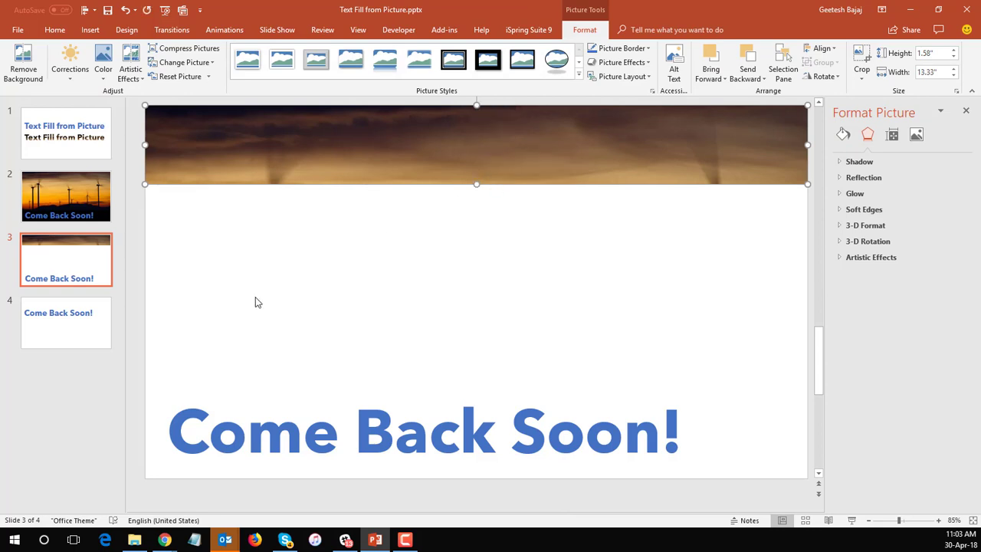
- Fill the "Come Back Soon!" text on slide 2 with the picture from the clipboard and deselect the text
{"action": "left_click", "coordinate": [87, 215]}
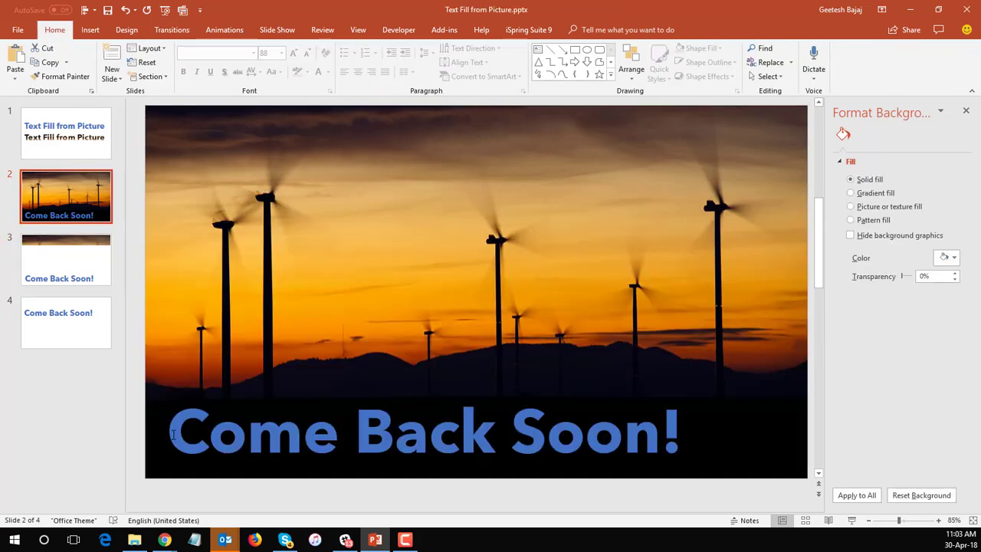
{"action": "mouse_move", "coordinate": [172, 435]}
{"action": "left_mouse_down"}
{"action": "mouse_move", "coordinate": [693, 437]}
{"action": "mouse_move", "coordinate": [625, 438]}
{"action": "left_mouse_up"}
{"action": "right_click", "coordinate": [606, 436]}
{"action": "left_click", "coordinate": [656, 409]}
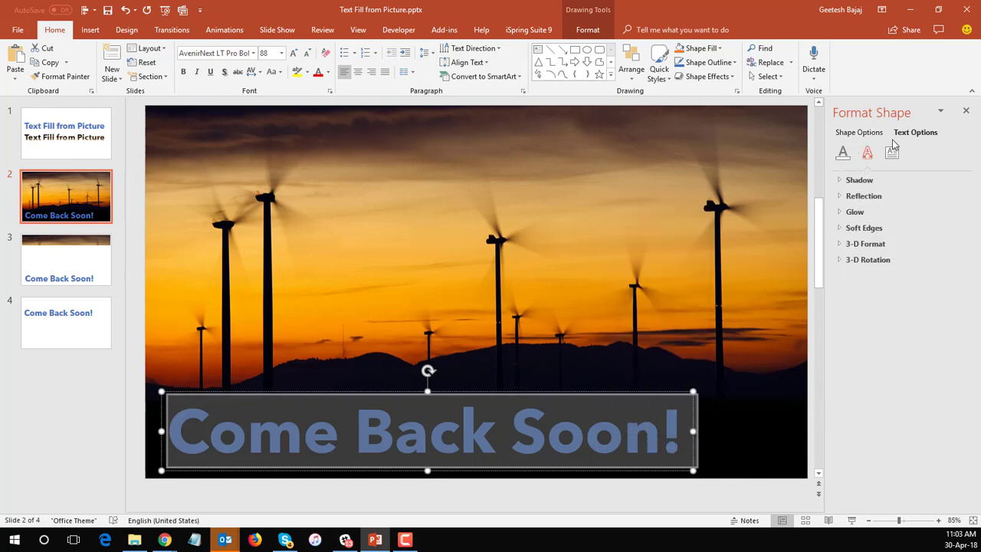
{"action": "left_click", "coordinate": [844, 154]}
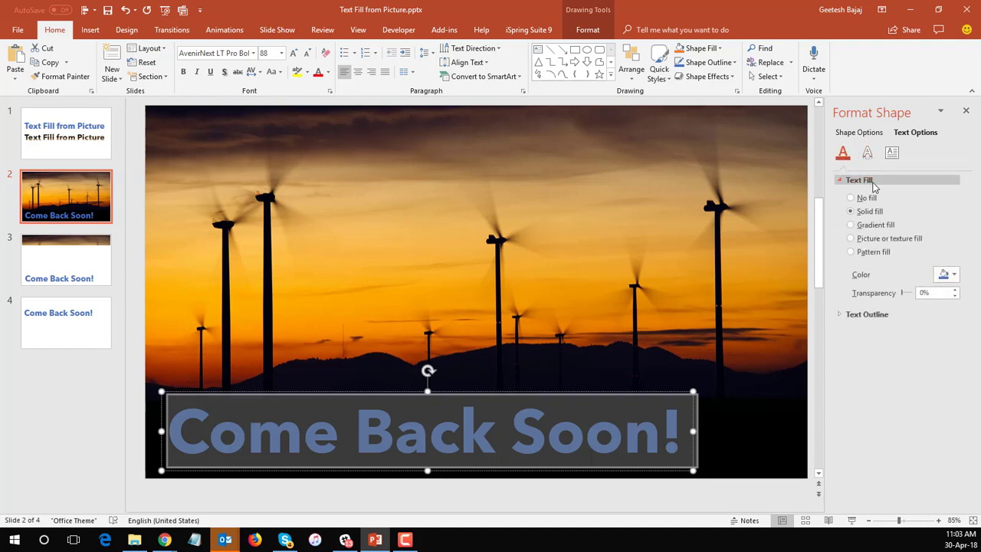
{"action": "left_click", "coordinate": [851, 239]}
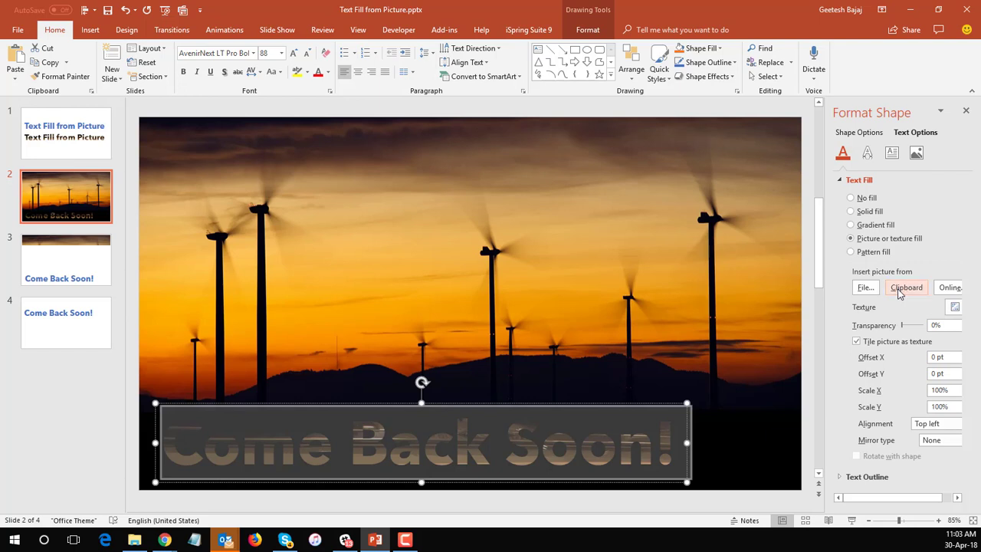
{"action": "left_click", "coordinate": [900, 294]}
{"action": "left_click", "coordinate": [785, 300]}
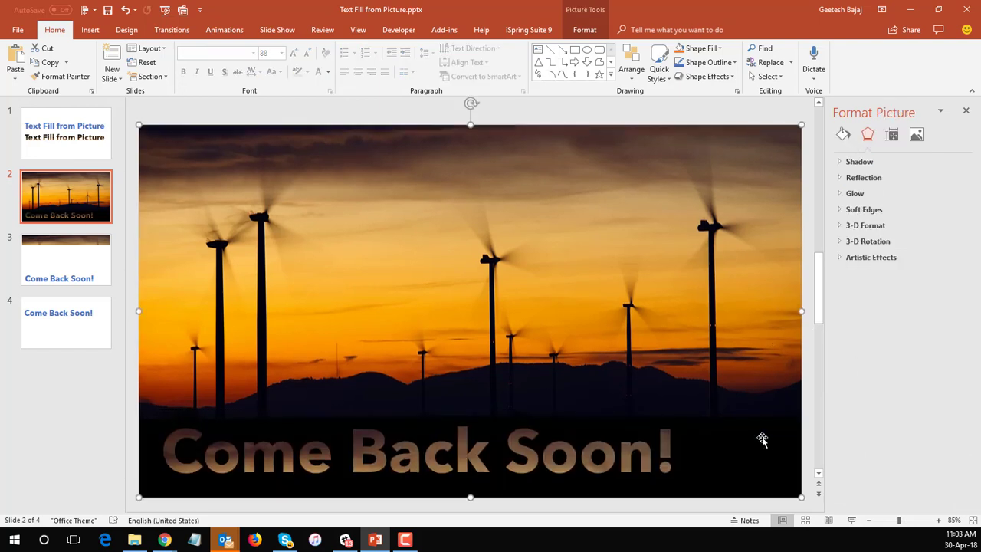